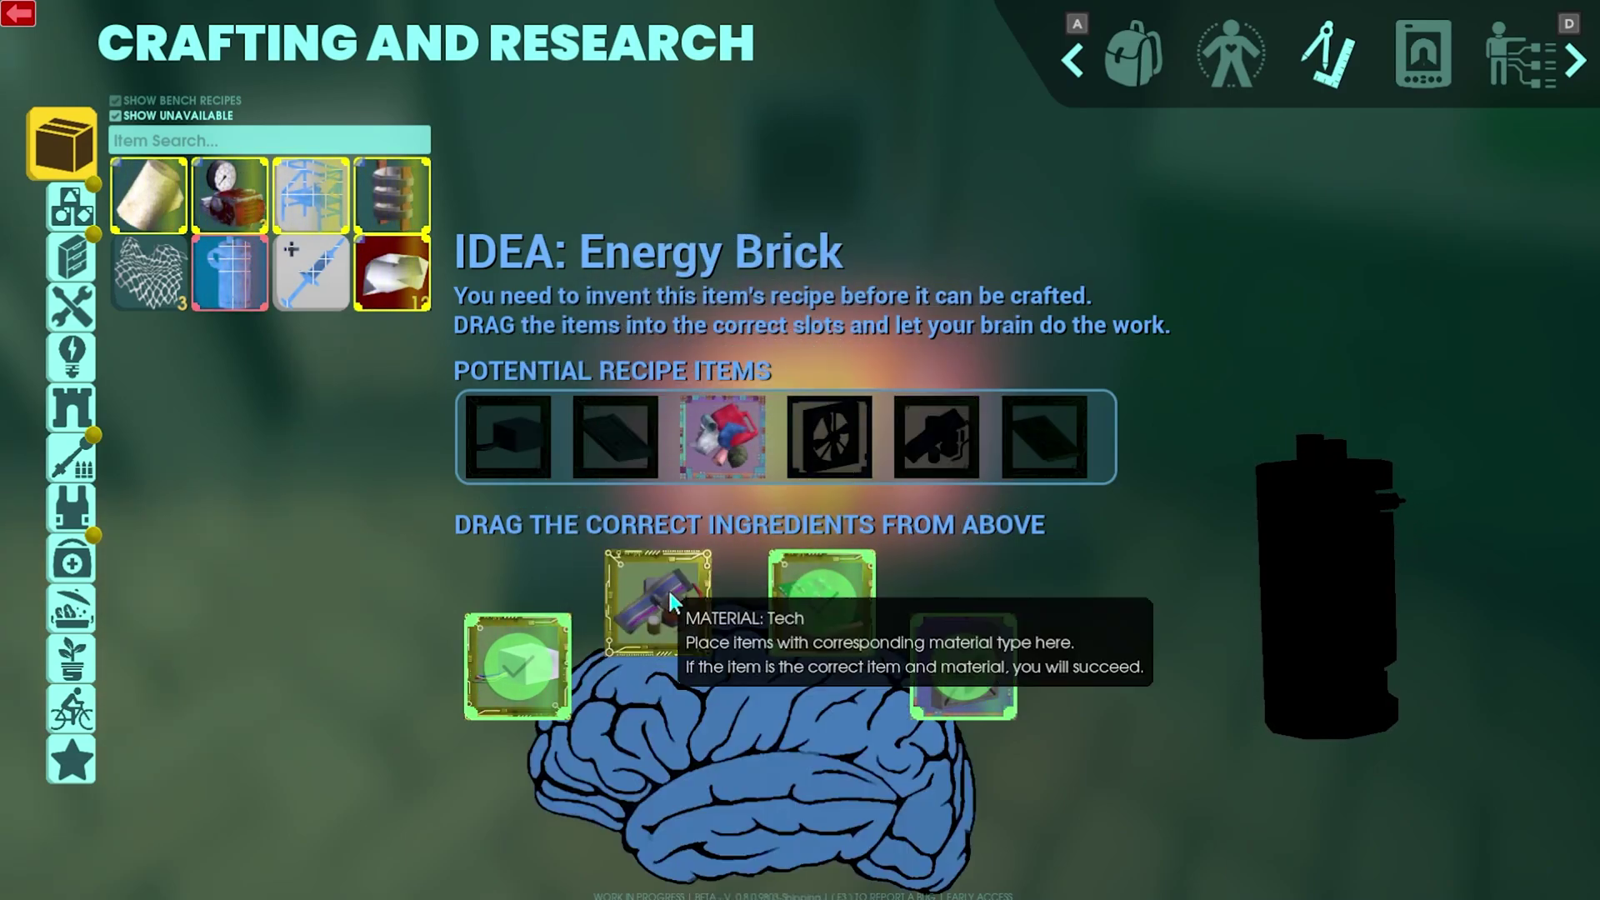
- Finish inventing the Energy Brick recipe in the research screen
{"action": "left_click", "coordinate": [794, 750]}
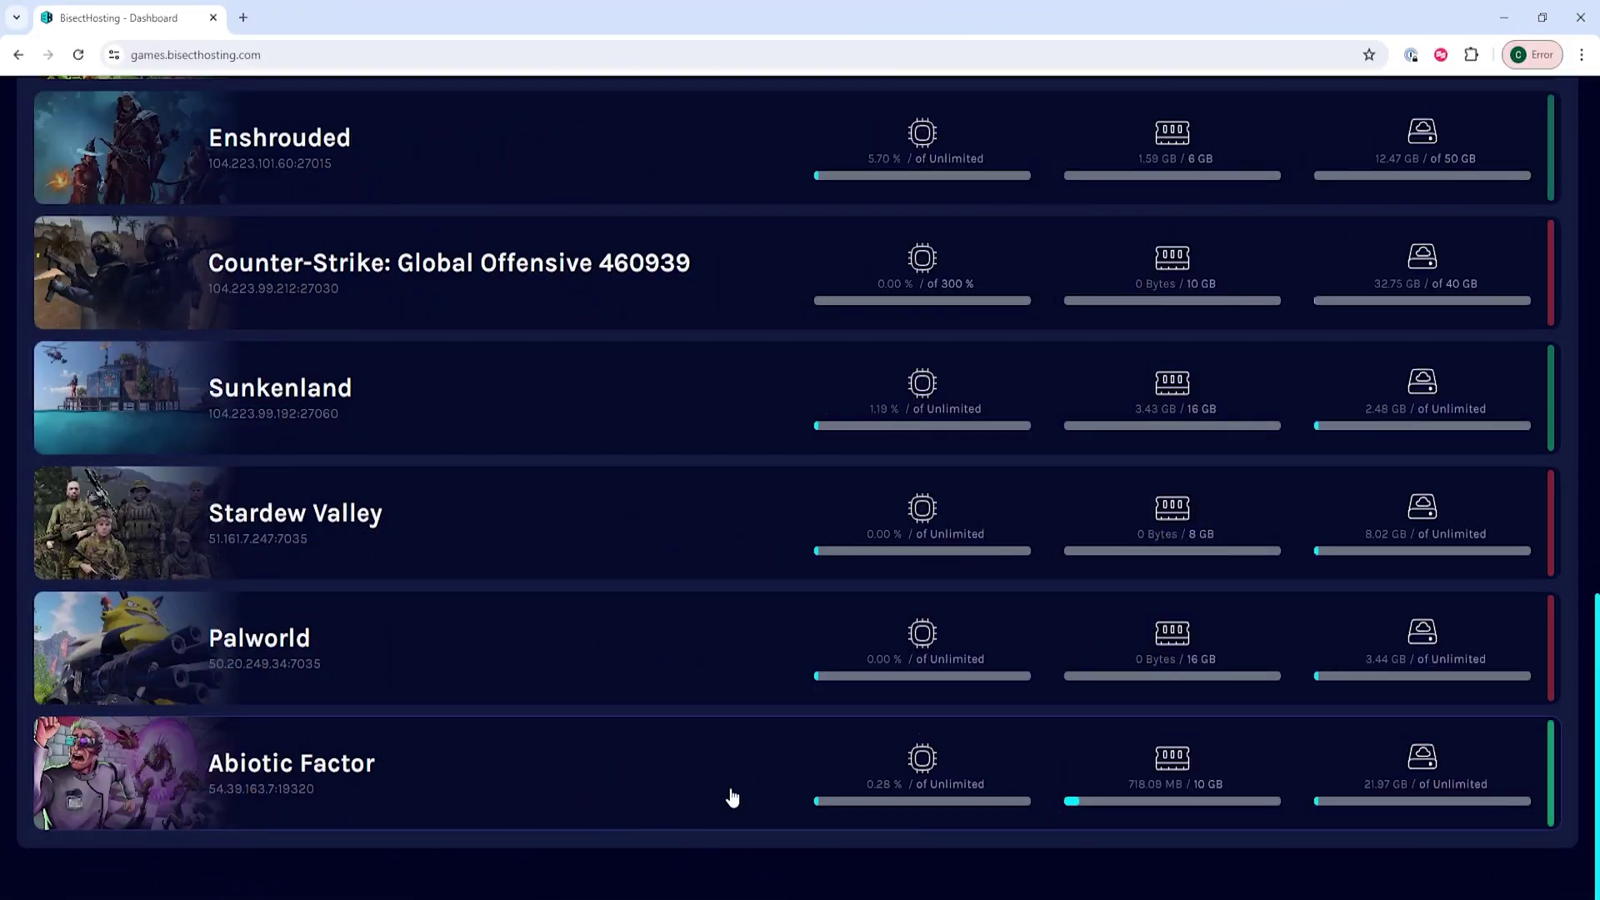
- Open the Abiotic Factor server and its Startup settings page
{"action": "left_click", "coordinate": [215, 778]}
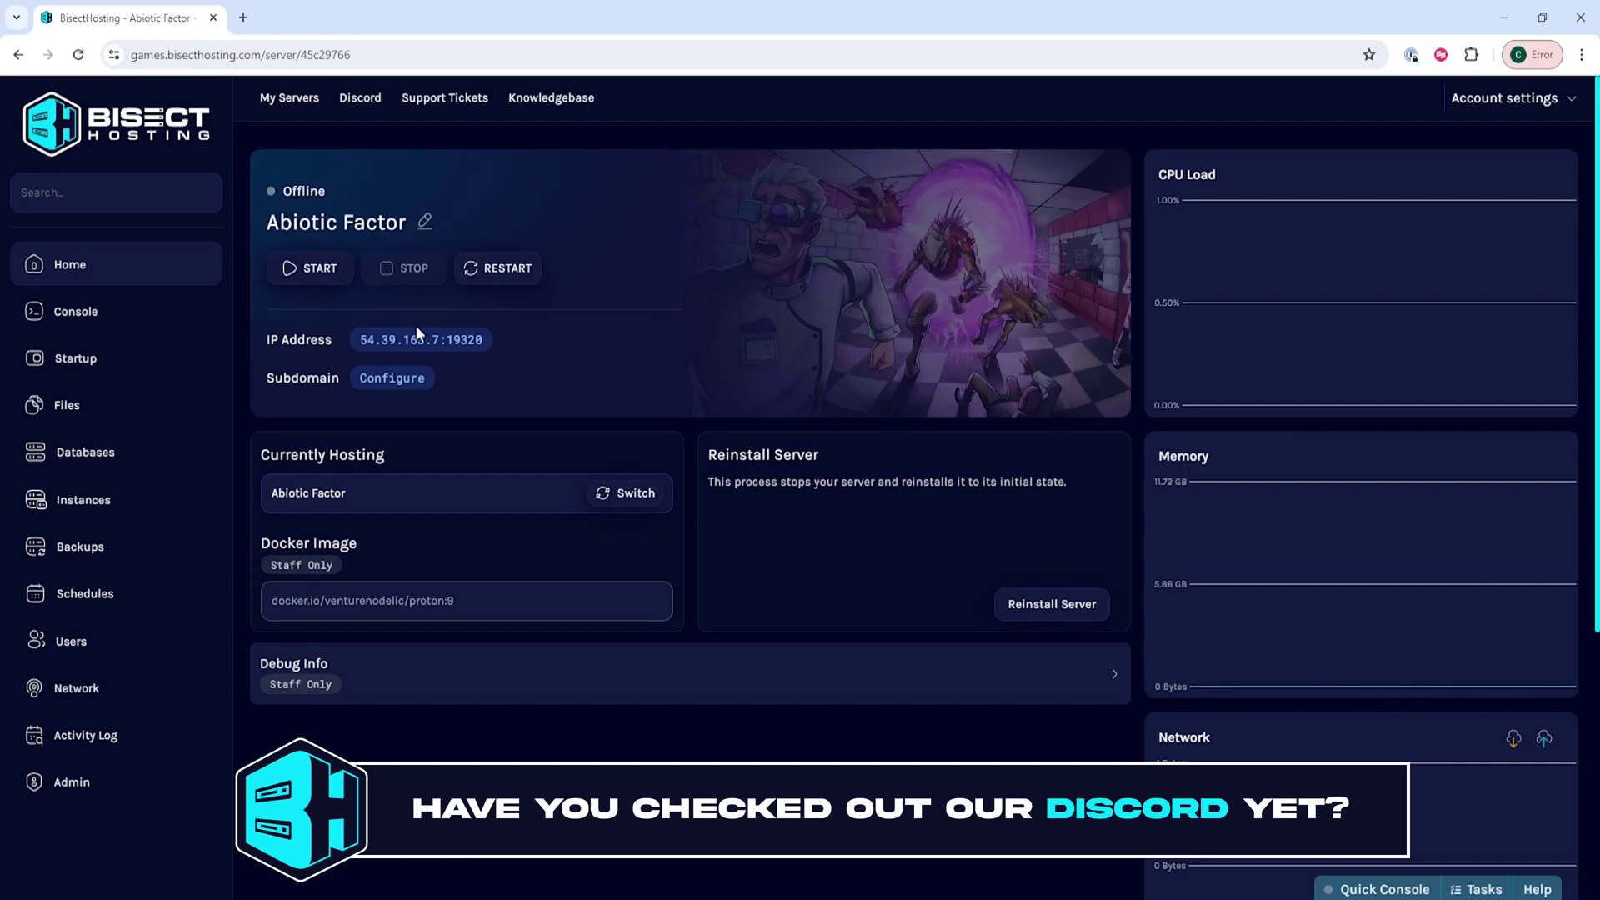
{"action": "left_click", "coordinate": [128, 368]}
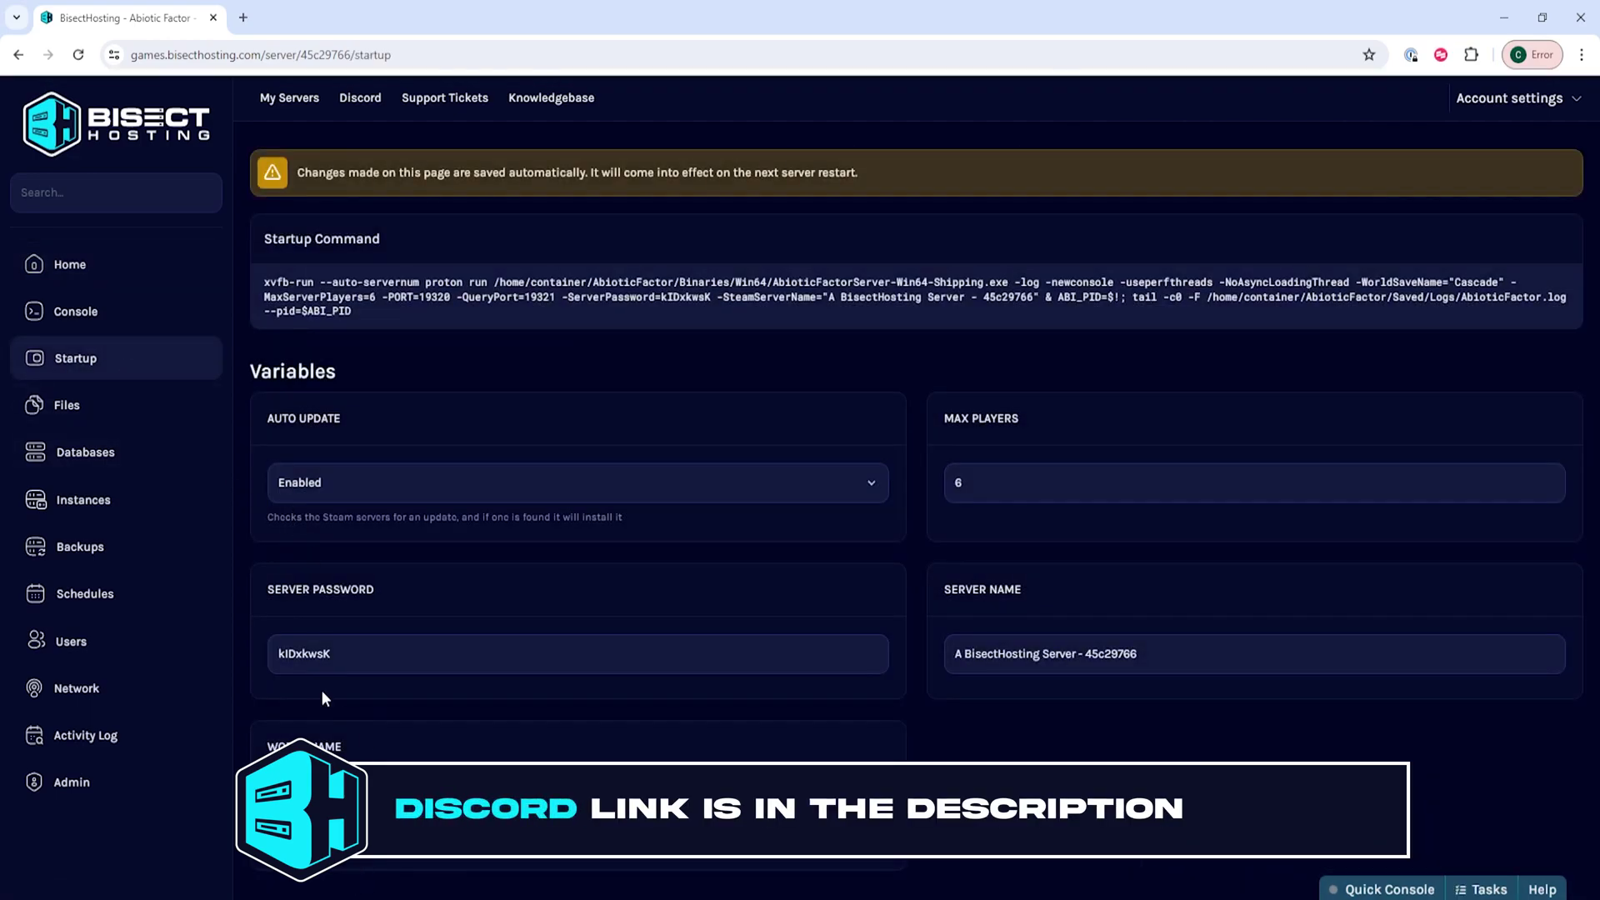
- Replace the world name Cascade with BisectWorld and return to the server overview
{"action": "key", "text": "ctrl+a"}
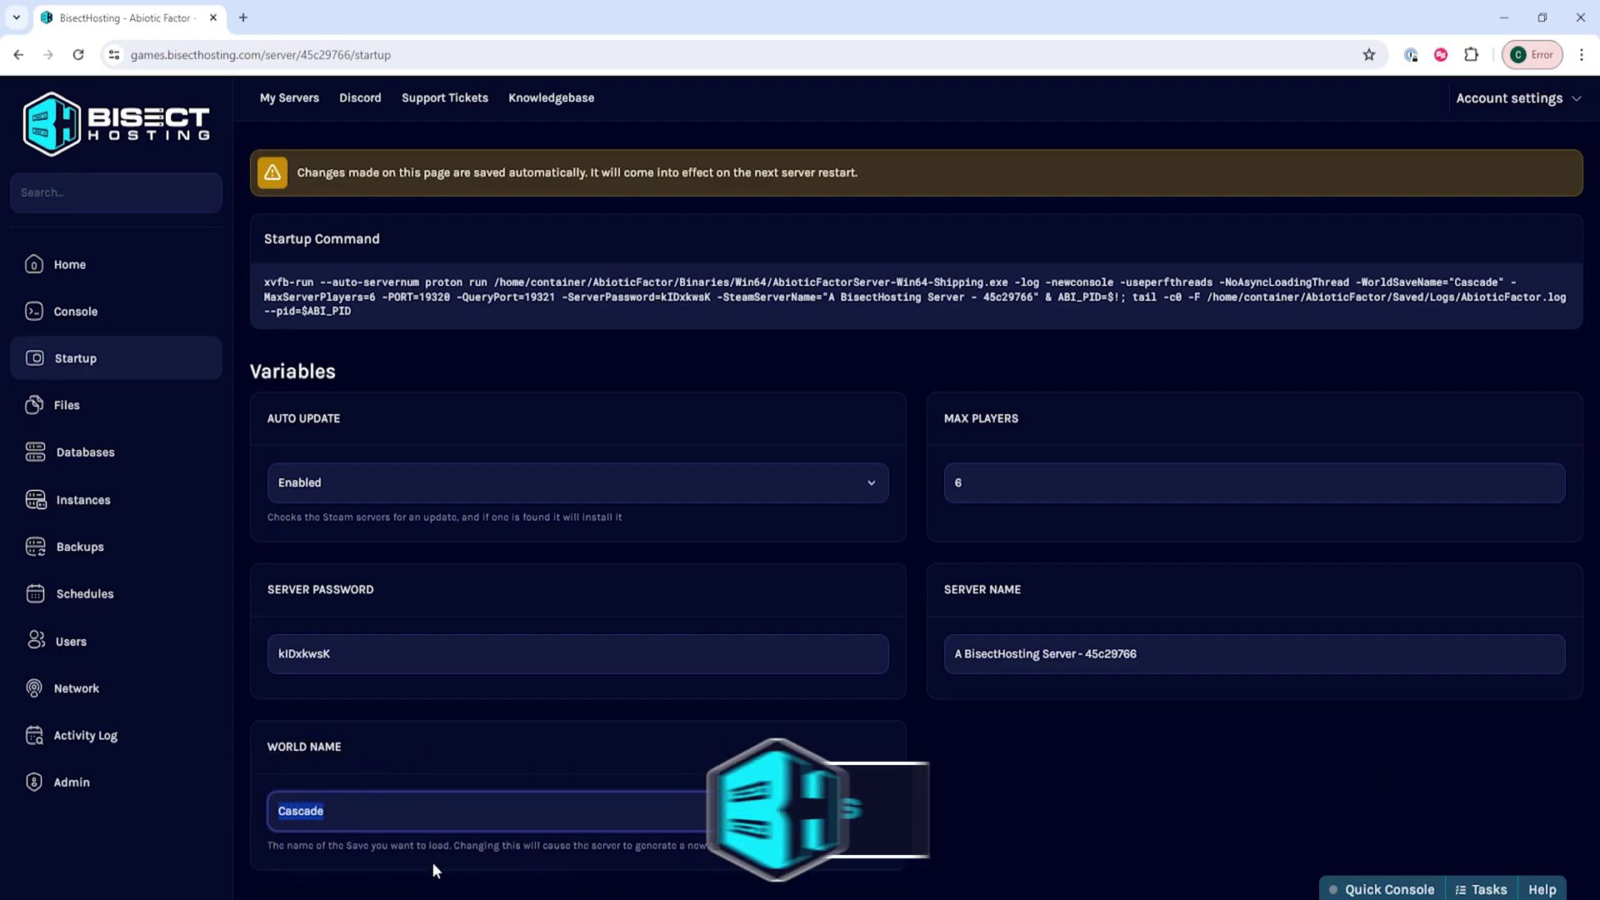
{"action": "type", "text": "BisectWorld"}
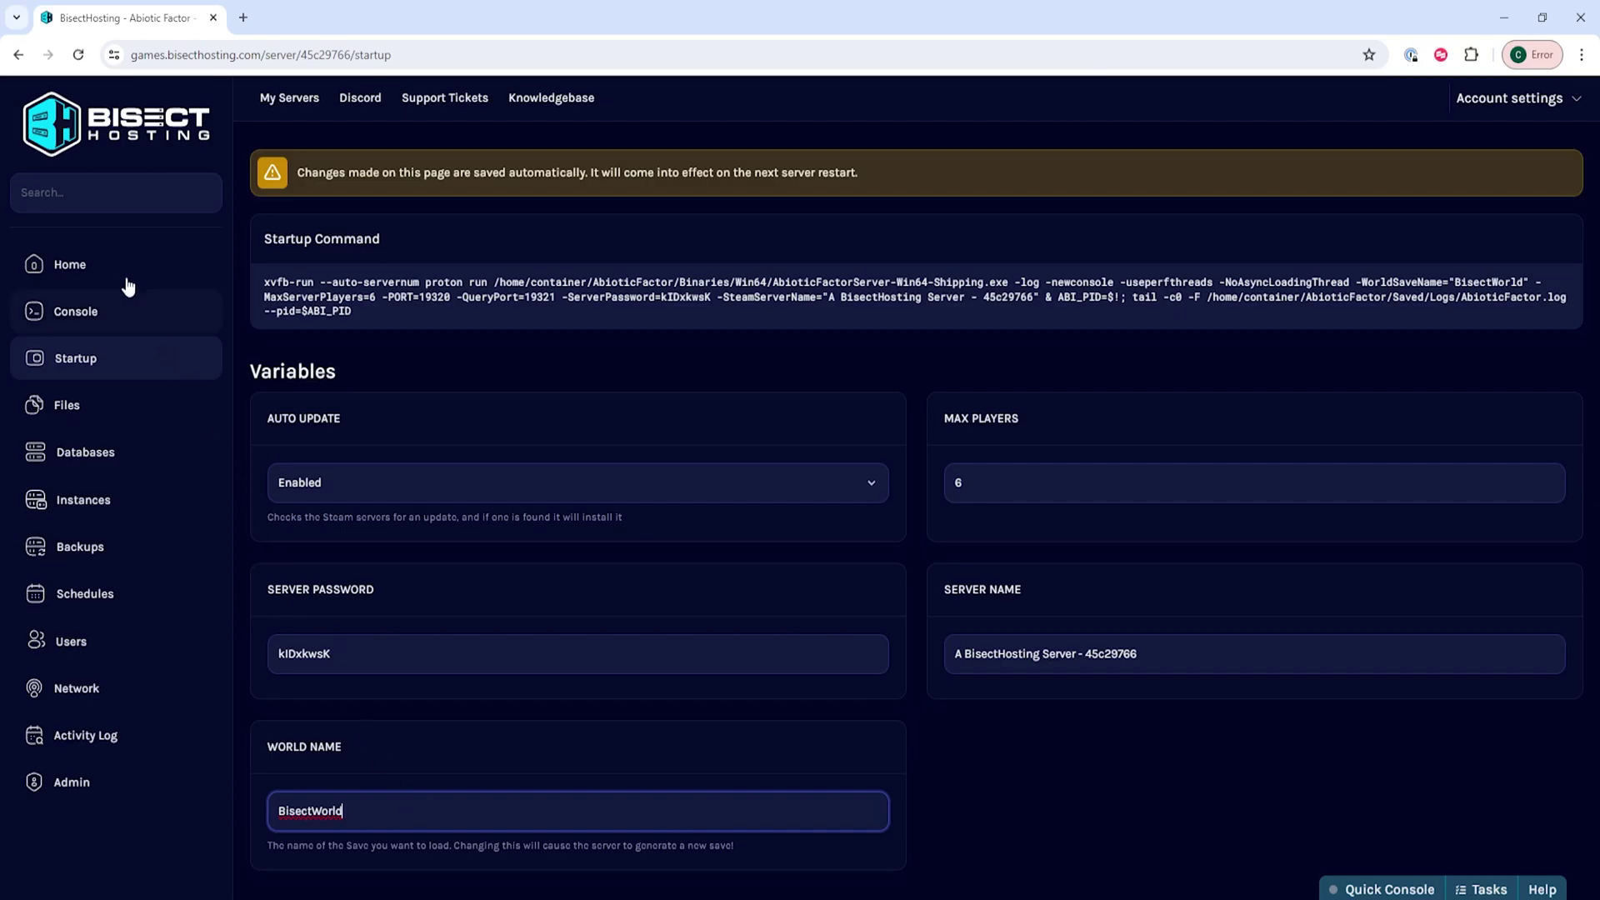
{"action": "left_click", "coordinate": [69, 264]}
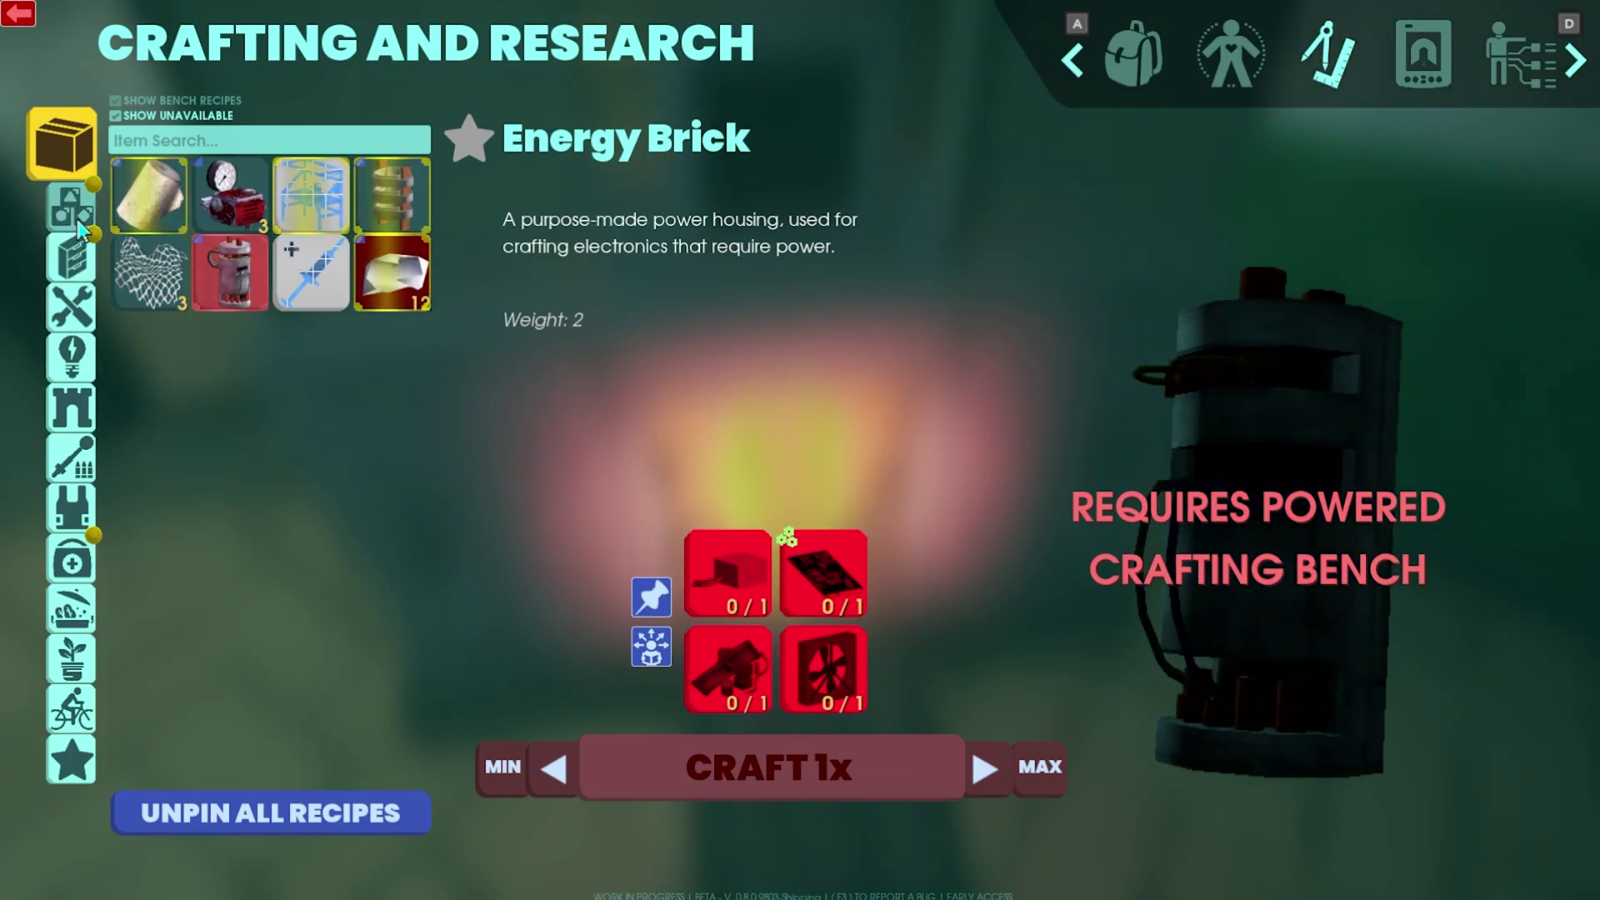
- Pin the Energy Brick recipe, close the crafting menu, and walk toward the vending machines
{"action": "left_click", "coordinate": [650, 596]}
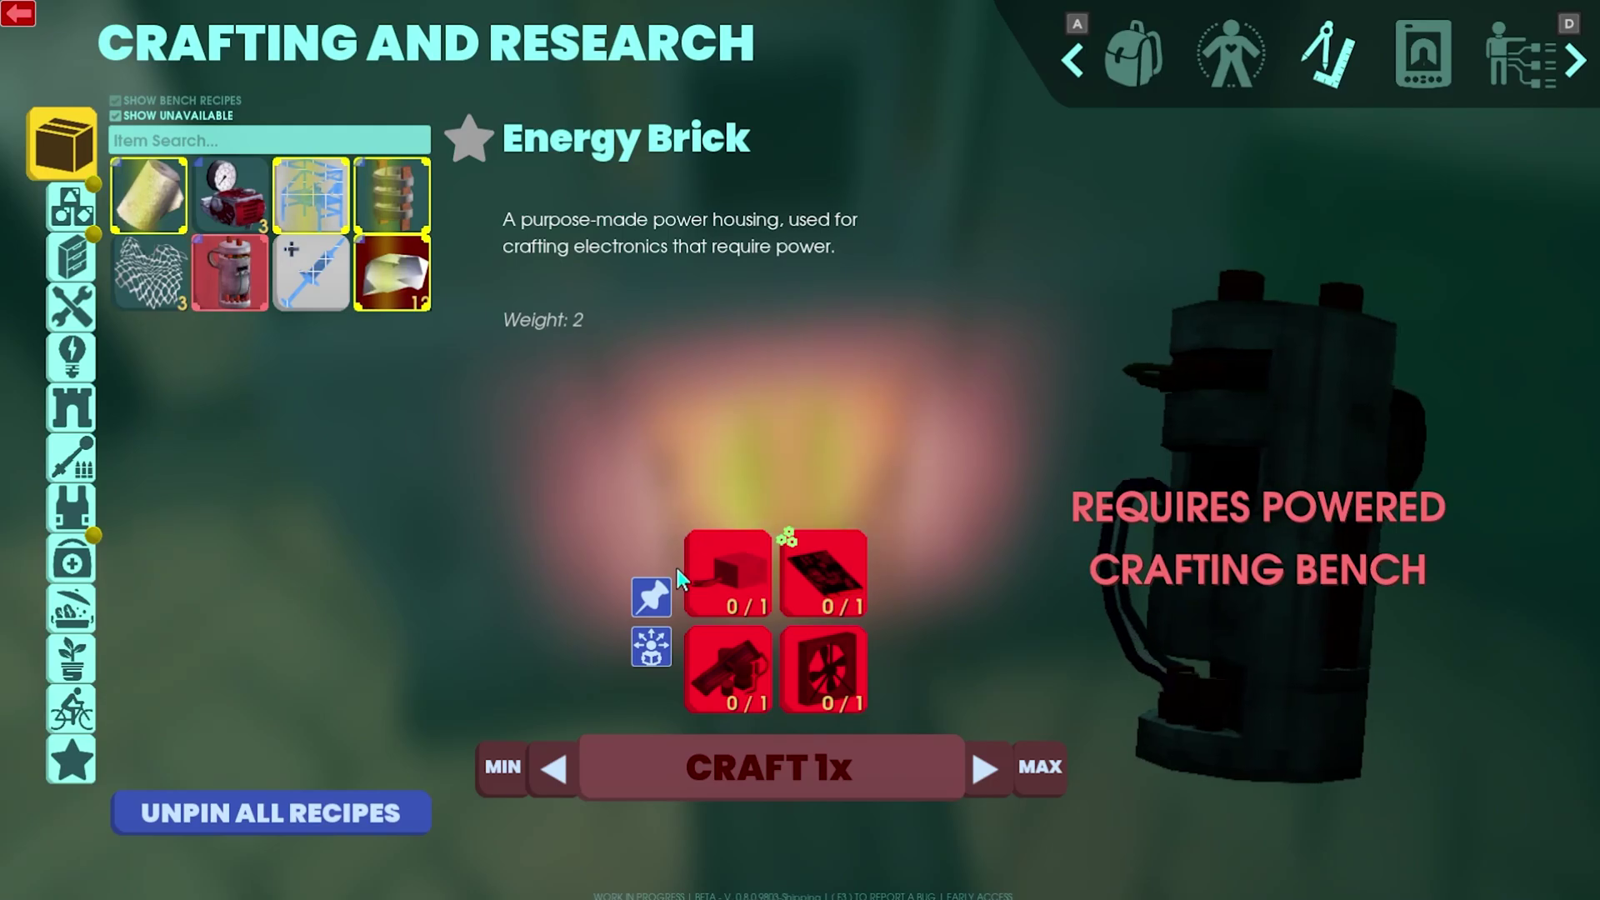
{"action": "key", "text": "Escape"}
{"action": "key", "text": "w"}
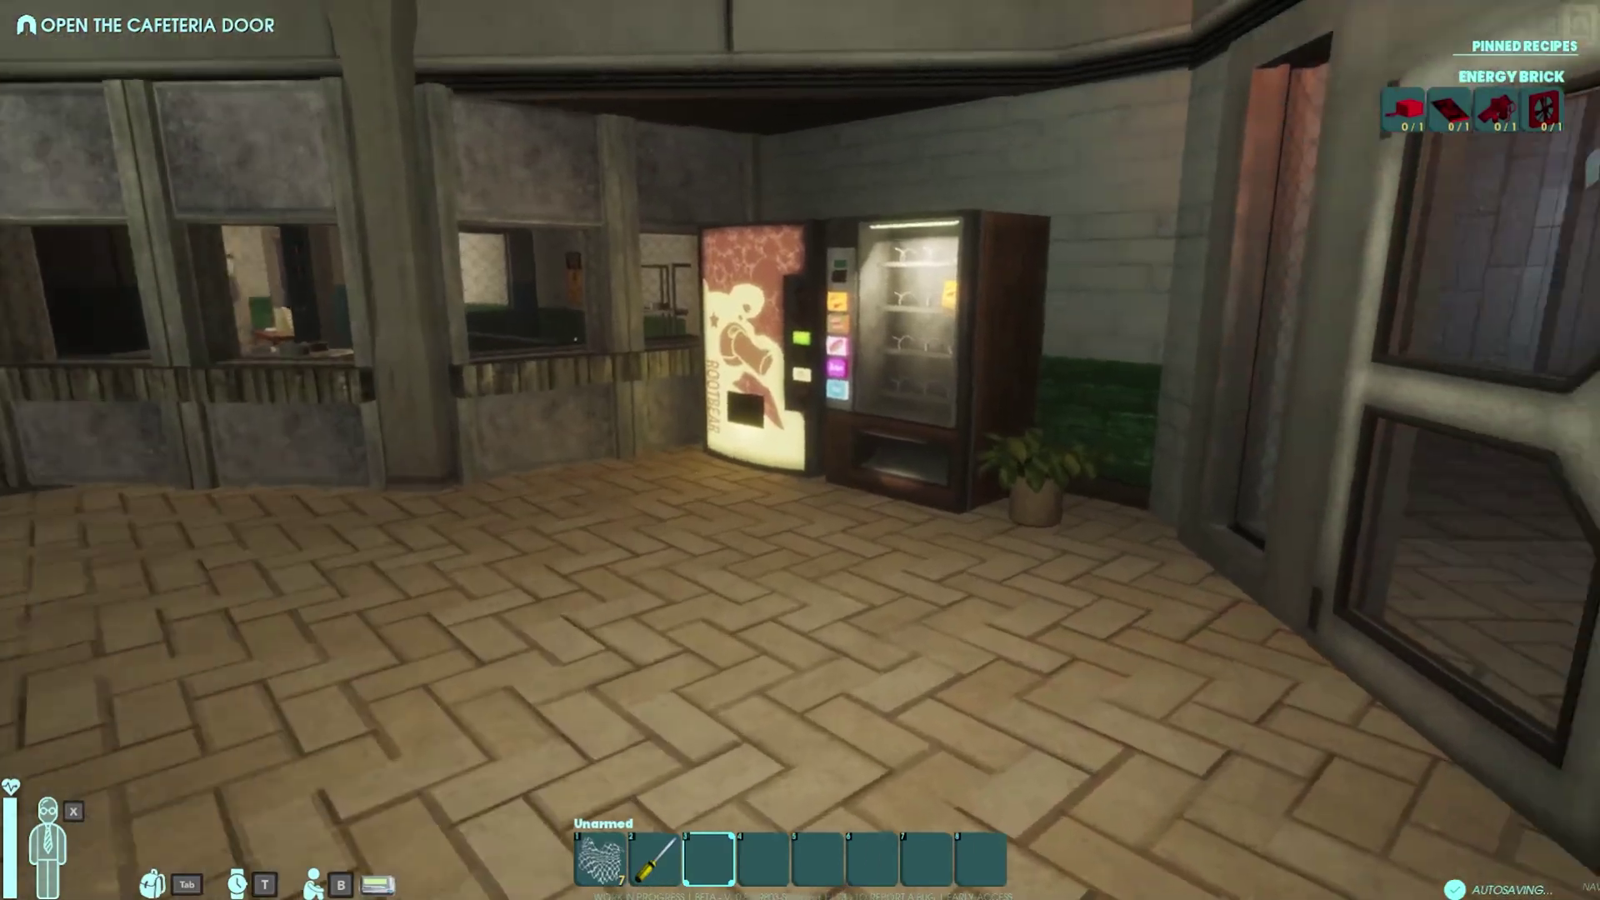